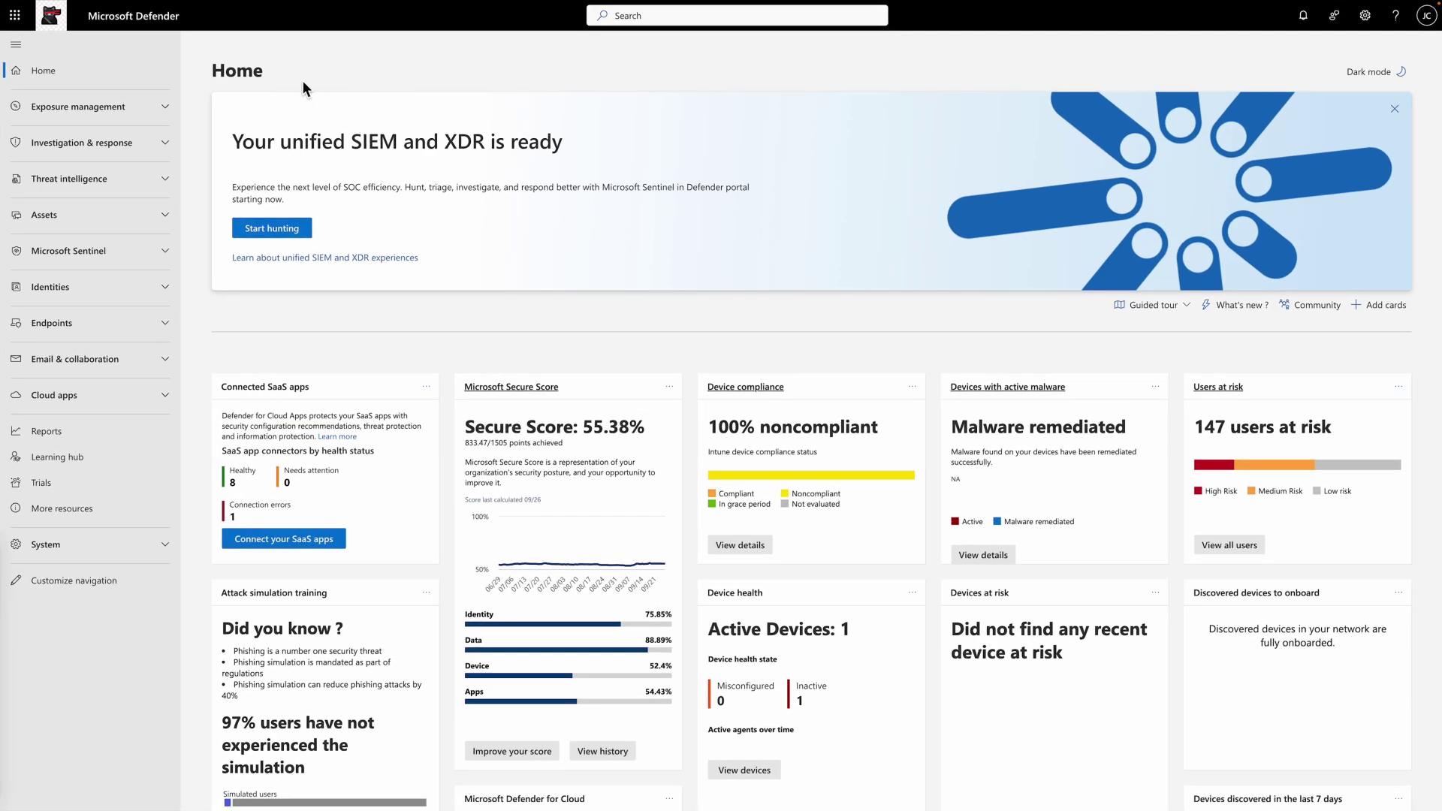
Step: Open the 'Abnormal activity of managed identity associated with Kubernetes' incident and review its alert details
{"action": "left_click", "coordinate": [132, 141]}
{"action": "left_click", "coordinate": [85, 194]}
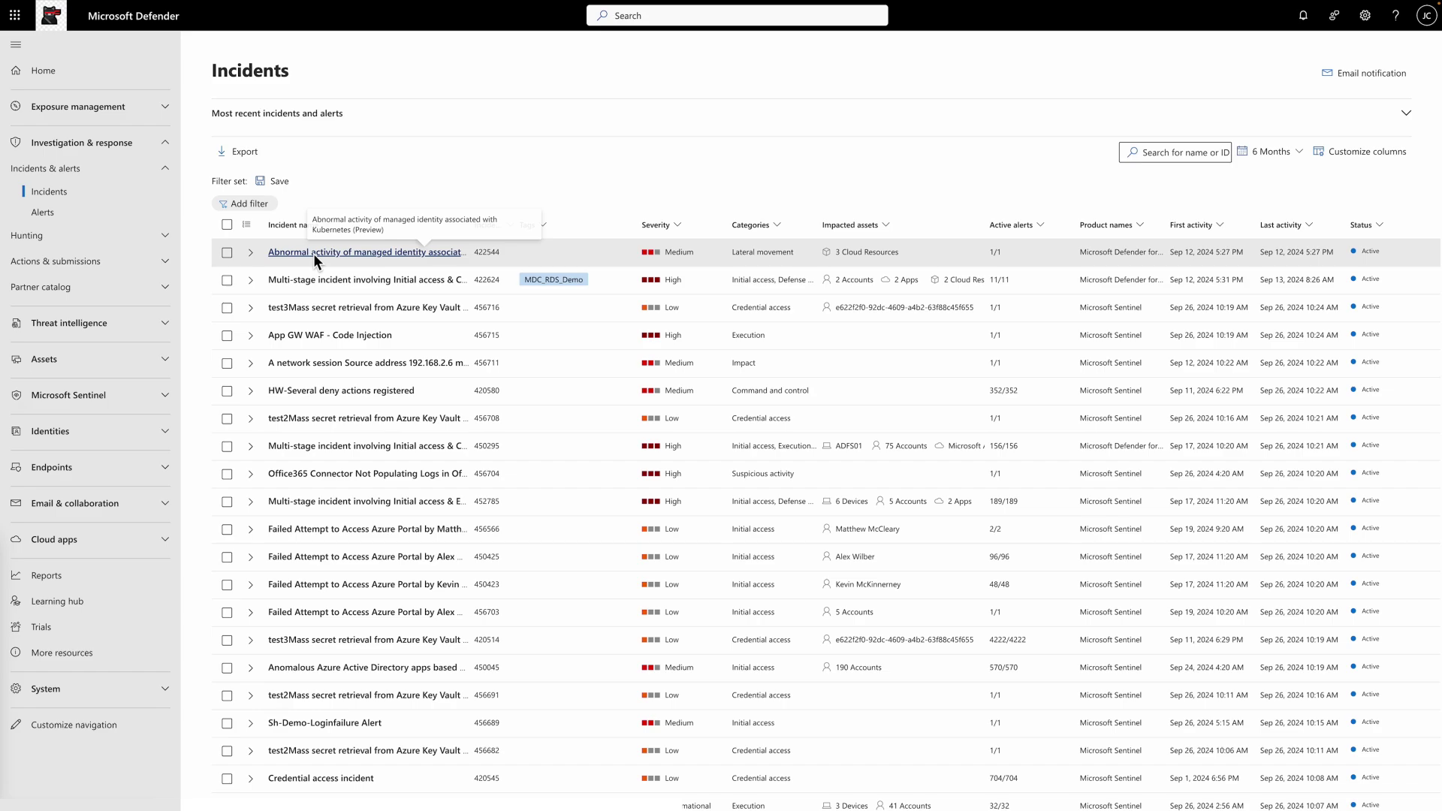
{"action": "left_click", "coordinate": [315, 256]}
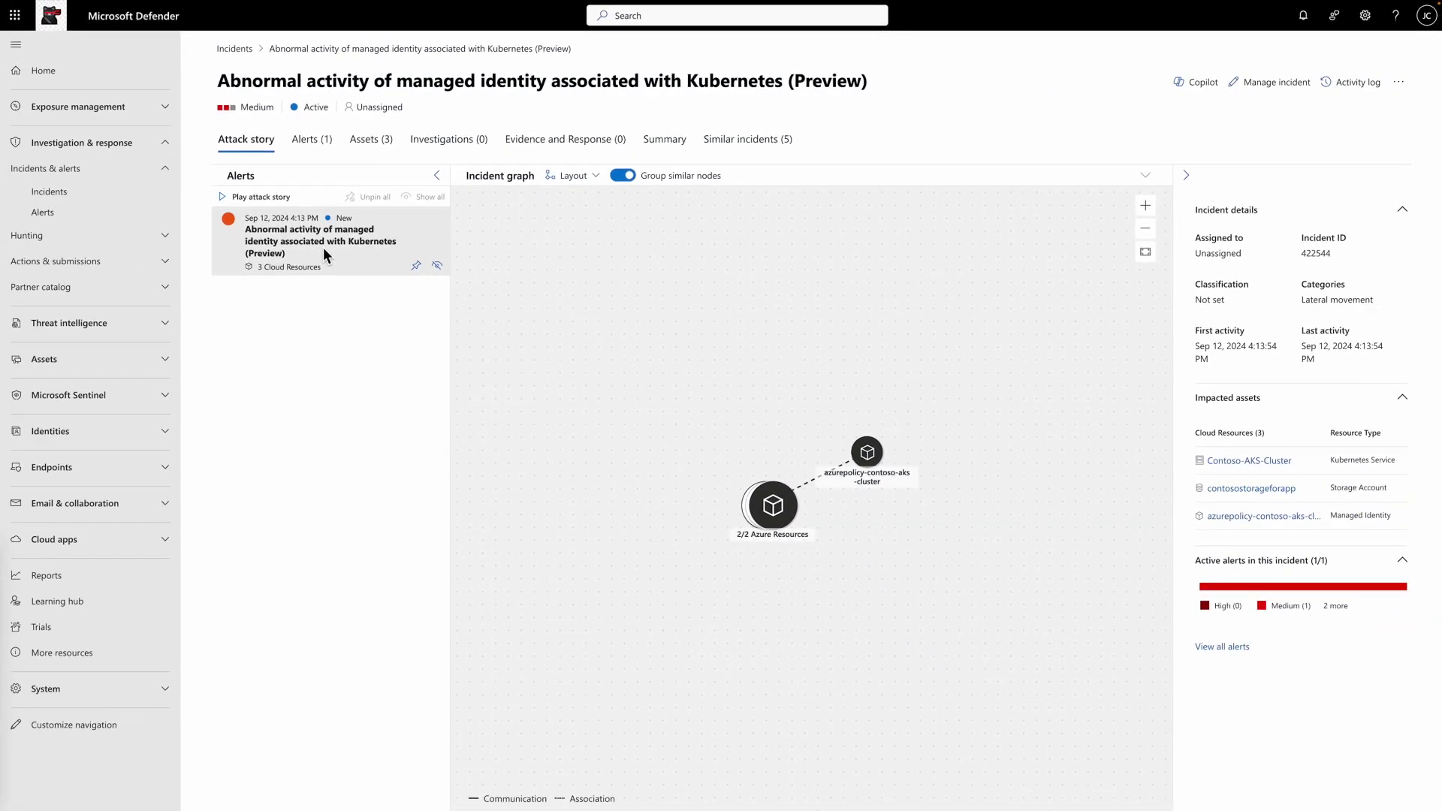
{"action": "left_click", "coordinate": [324, 250]}
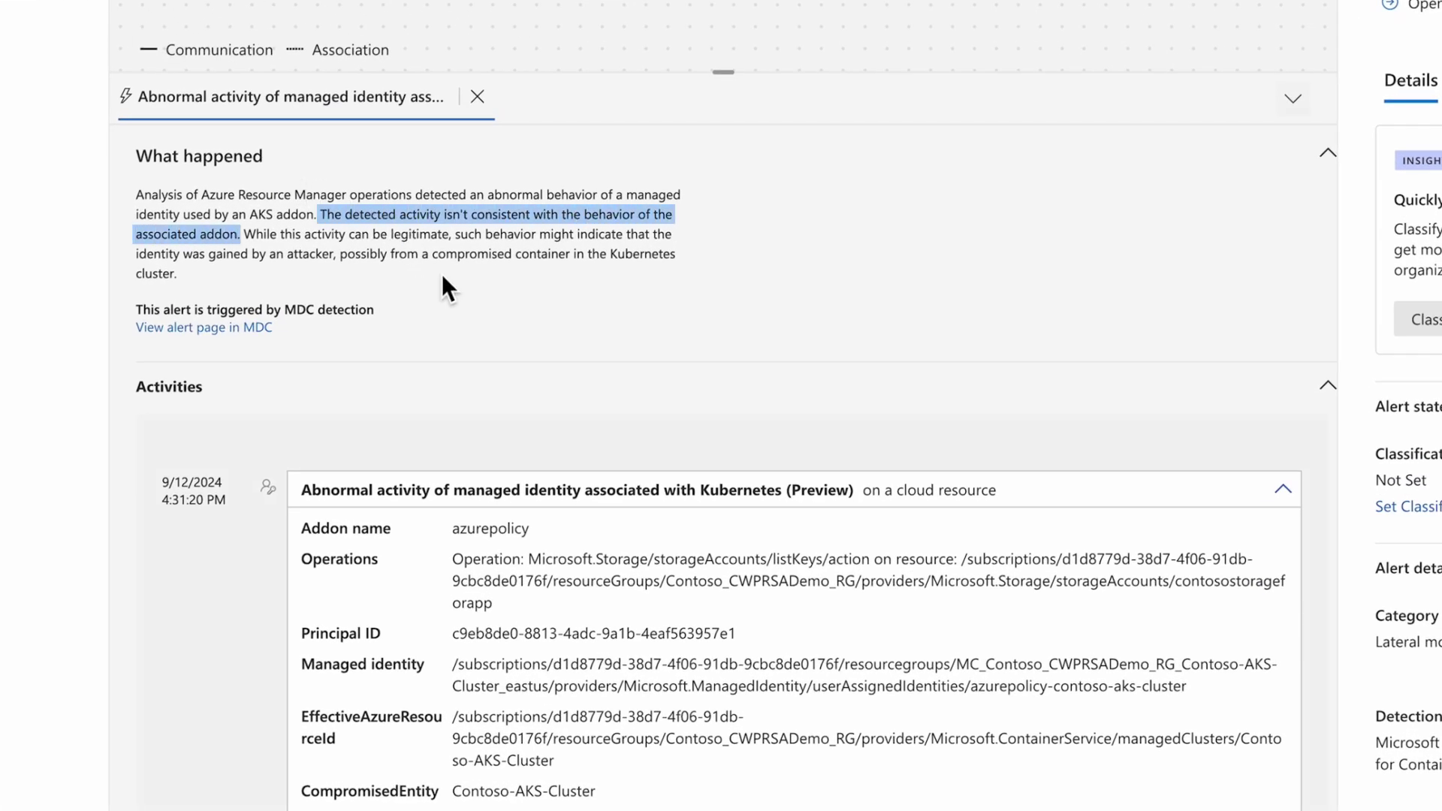
{"action": "scroll", "coordinate": [534, 399], "scroll_direction": "down", "scroll_amount": 2}
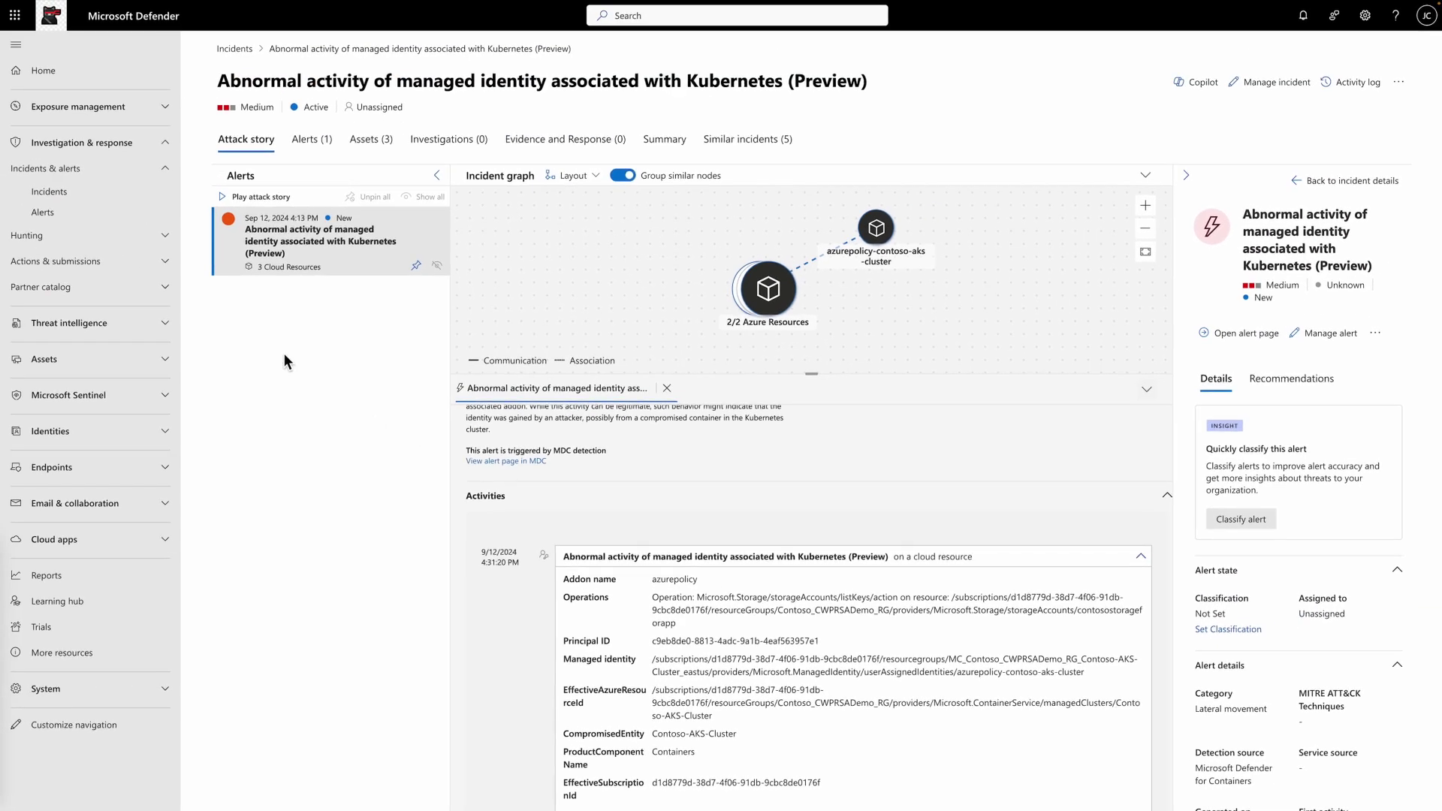
{"action": "left_click", "coordinate": [91, 233]}
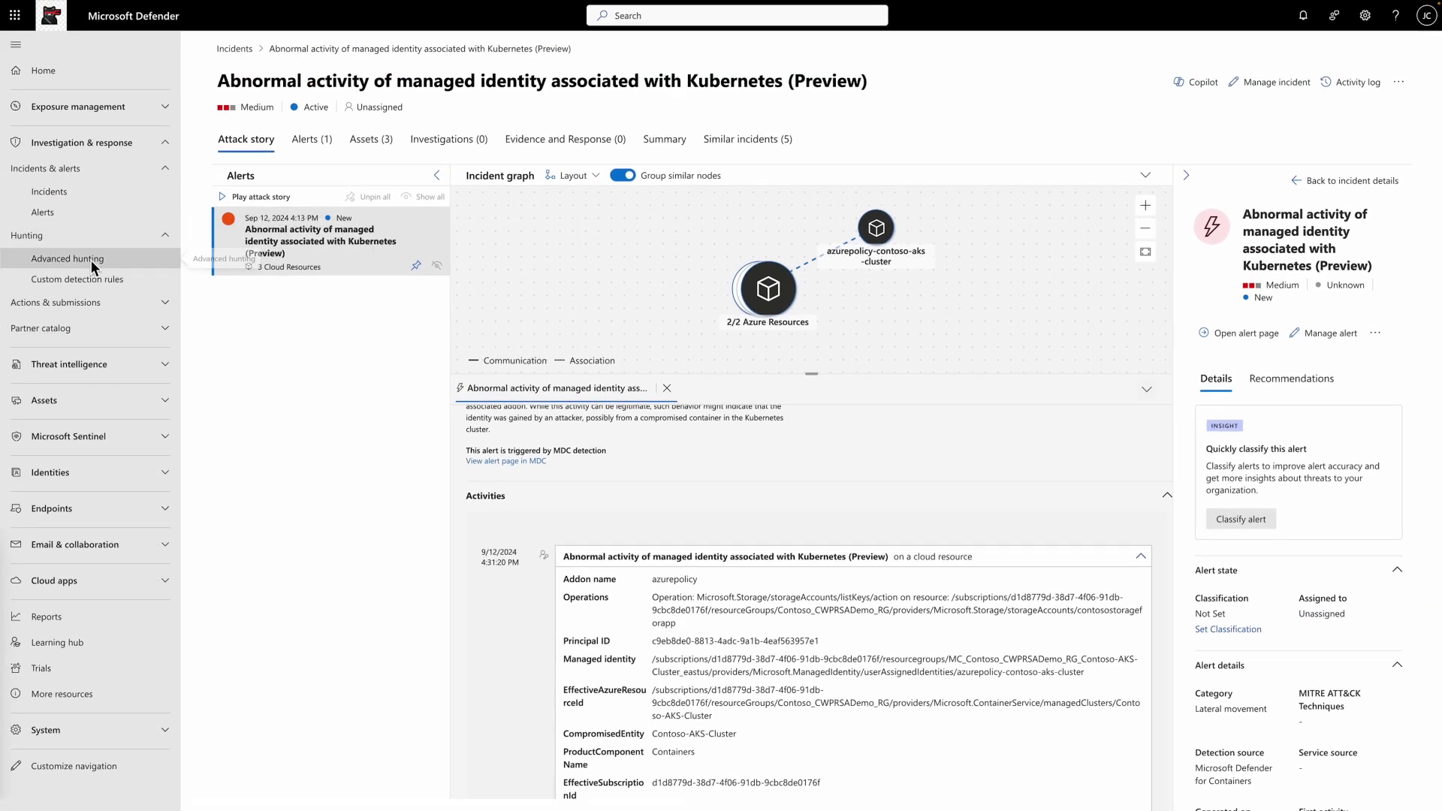
Step: Run the pasted CloudAuditEvents hunting query and inspect the first result's storage listKeys operation name
{"action": "left_click", "coordinate": [91, 260]}
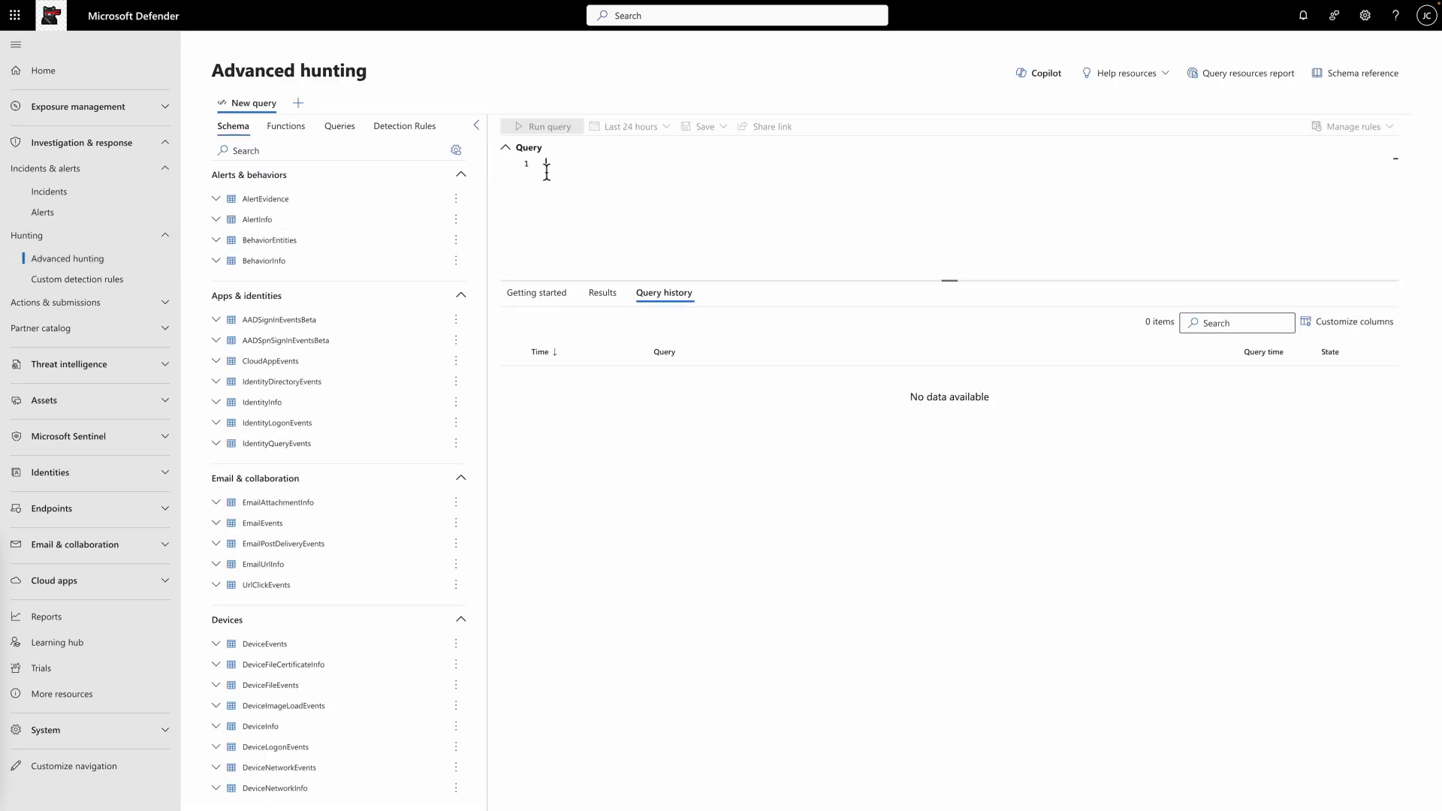
{"action": "type", "text": "CloudAuditEvents | where RawEventData.principalOid == \"84276fe4-65af-4143-80db-6e743766b205\" | take 1000"}
{"action": "left_click", "coordinate": [549, 130]}
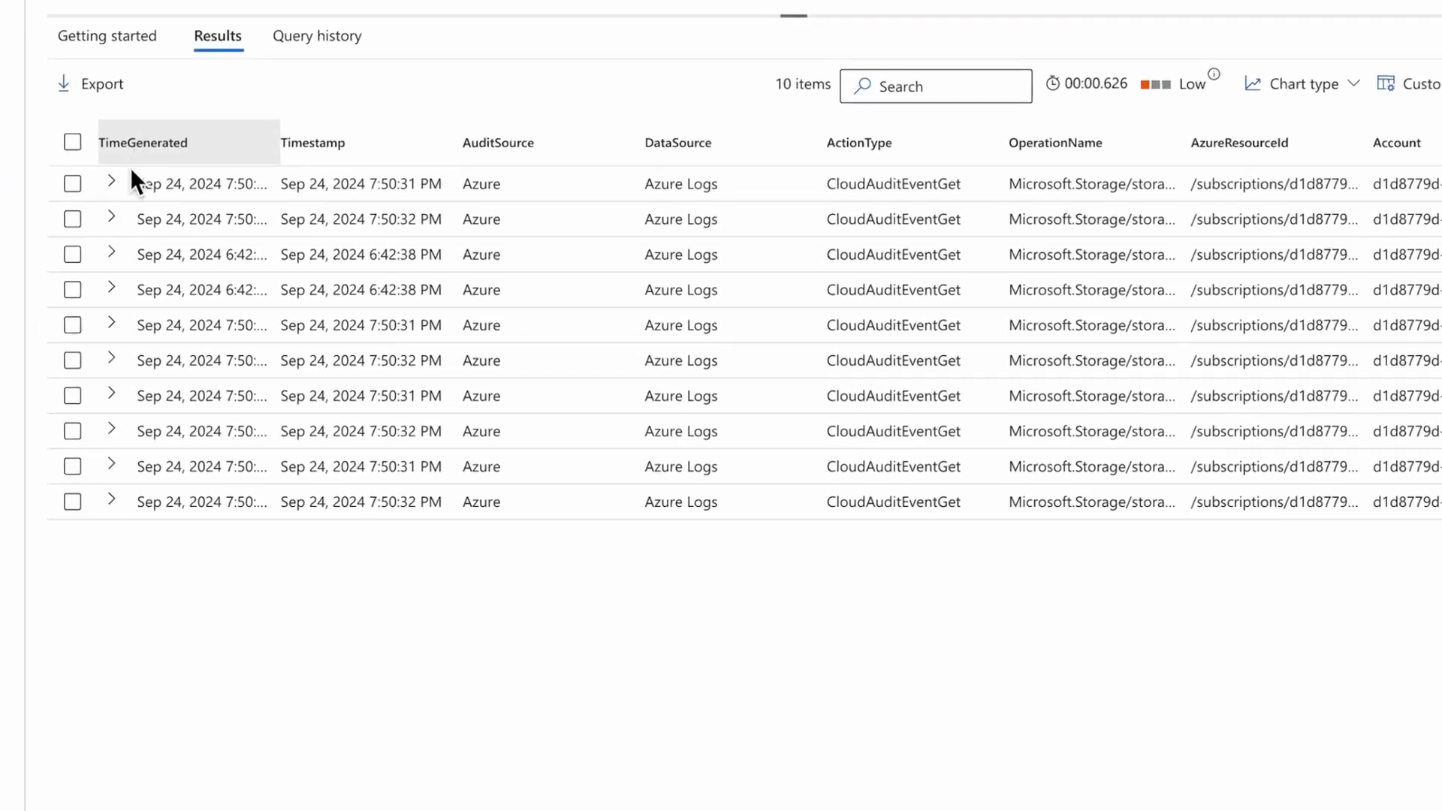
{"action": "left_click", "coordinate": [539, 379]}
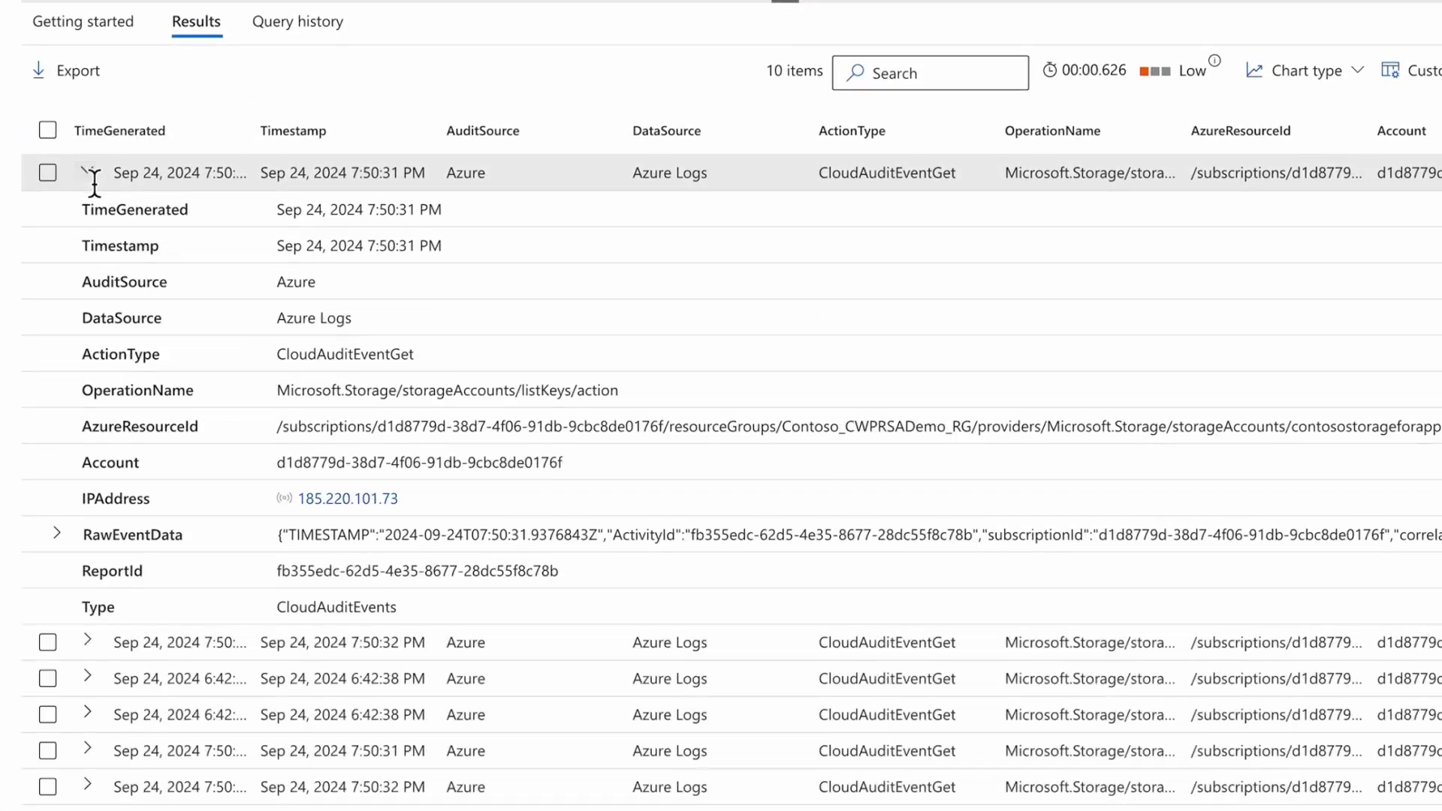
{"action": "left_click_drag", "start_coordinate": [277, 390], "coordinate": [624, 395]}
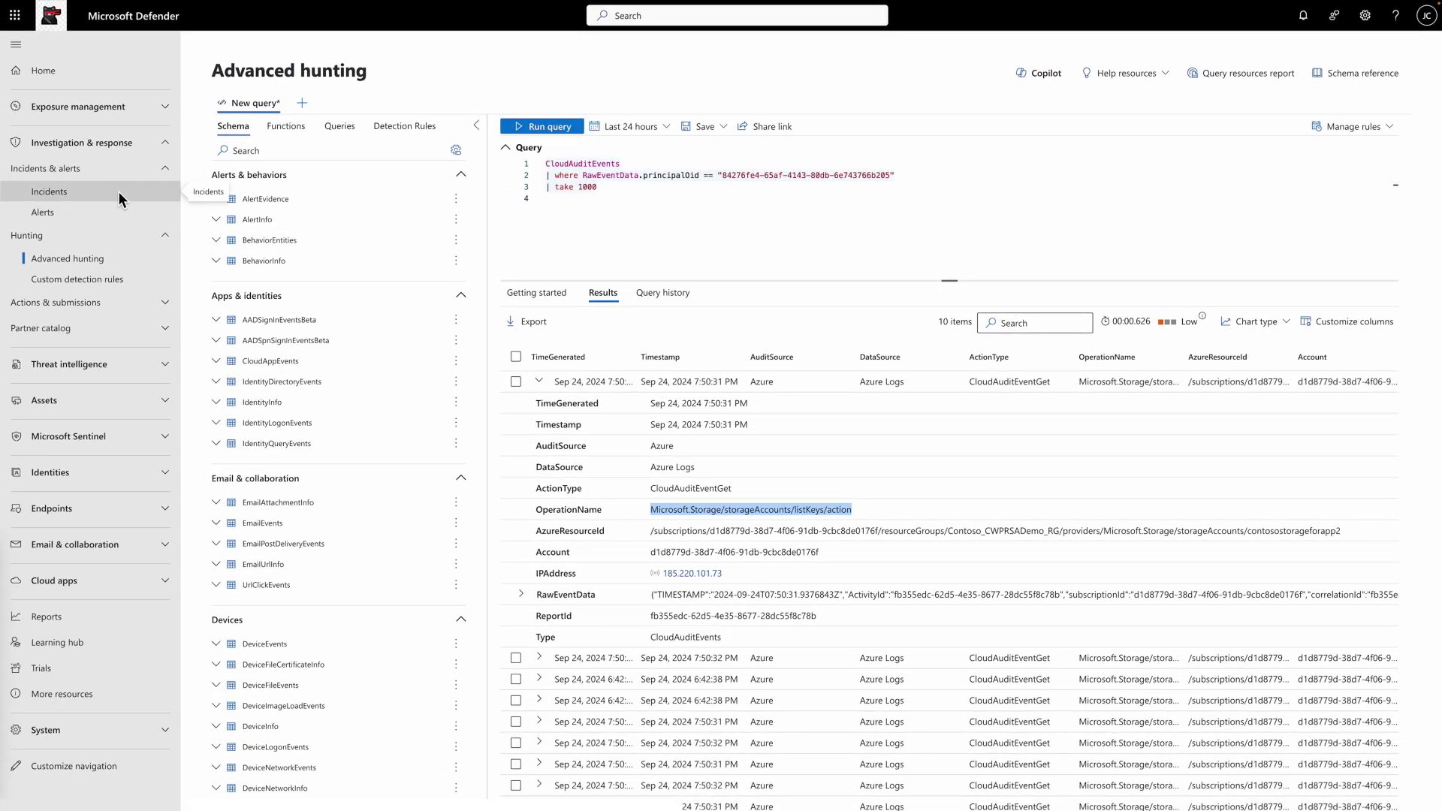
Step: Open the Initial access & Credential access incident and its 'Access from a Tor exit node' alert
{"action": "left_click", "coordinate": [119, 190]}
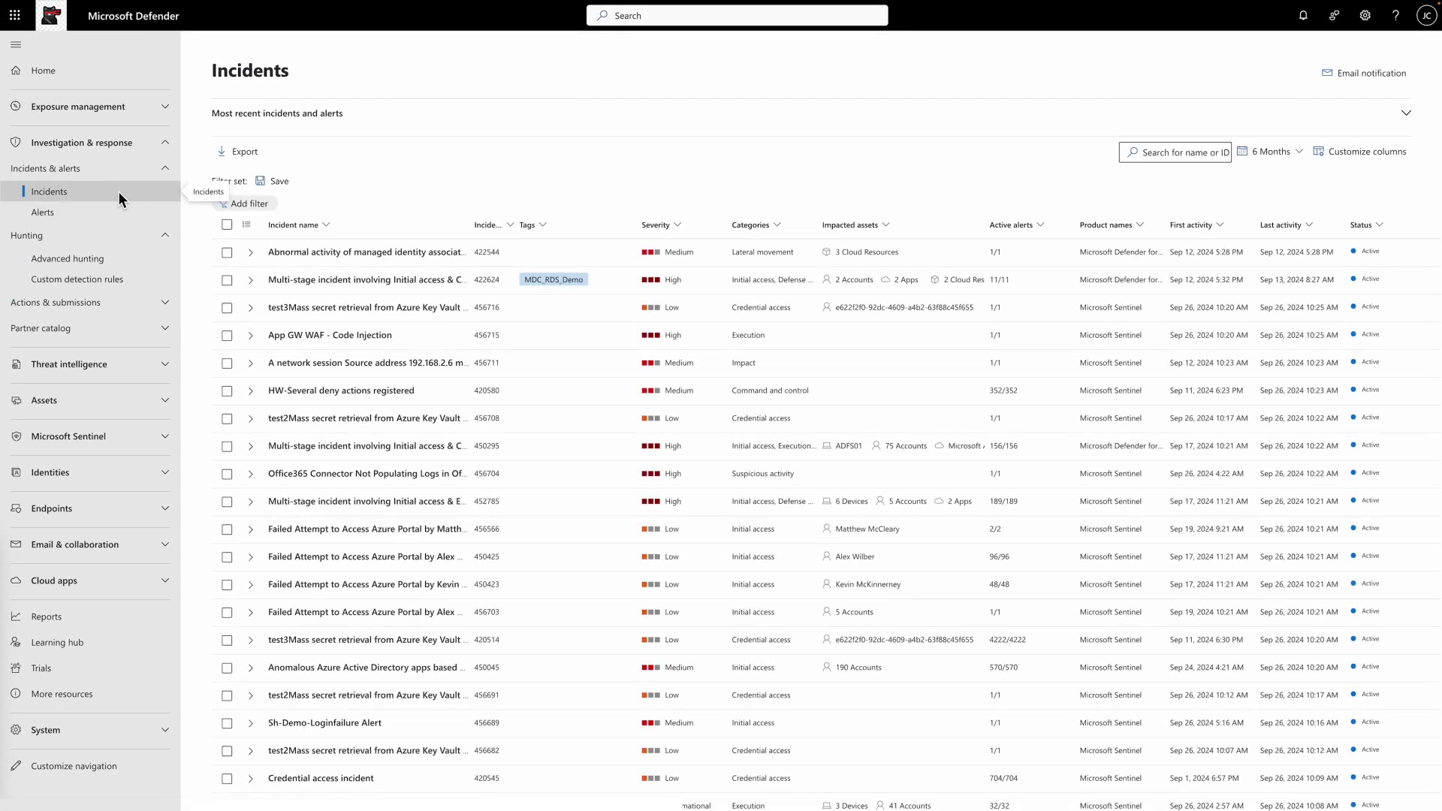
{"action": "left_click", "coordinate": [299, 283]}
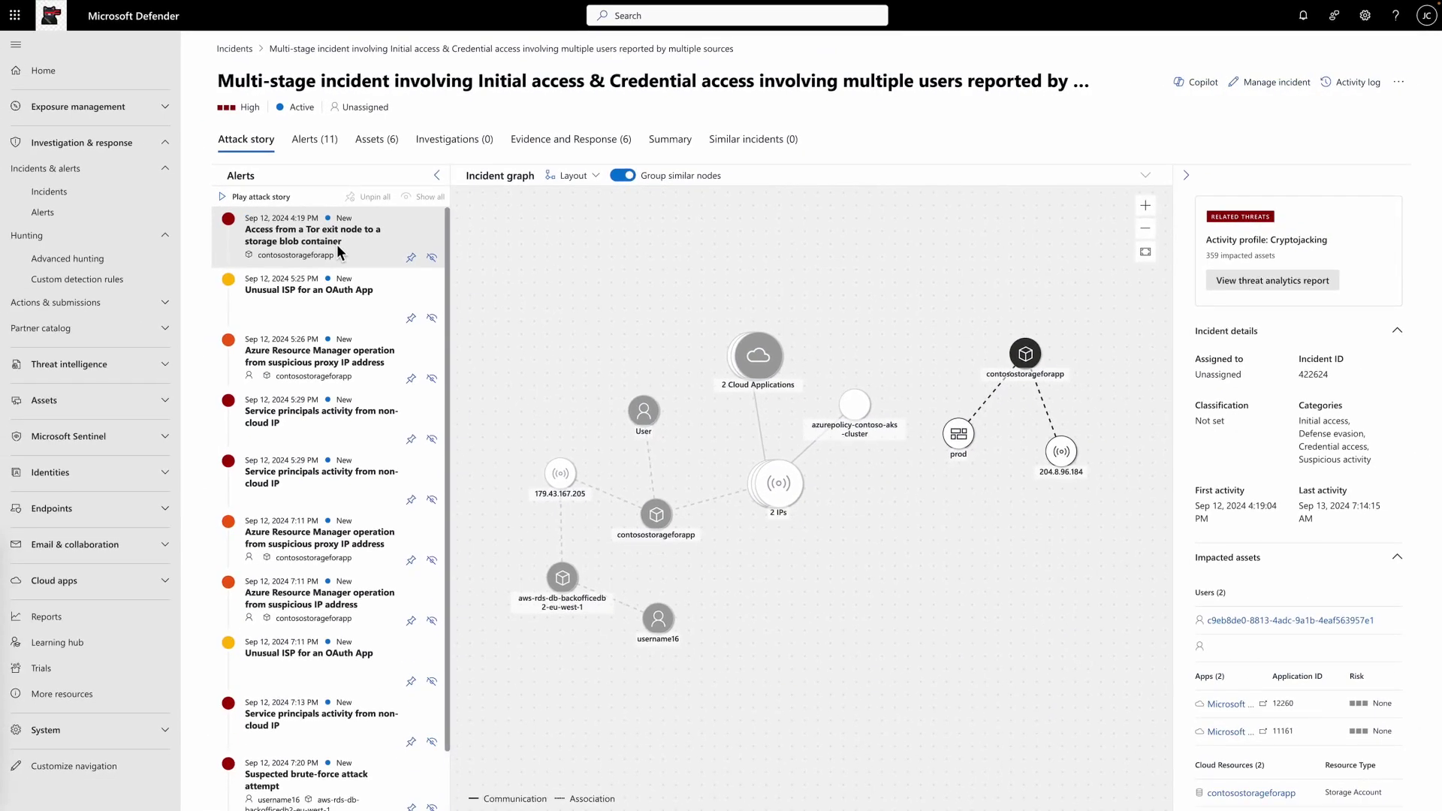
{"action": "left_click", "coordinate": [337, 246]}
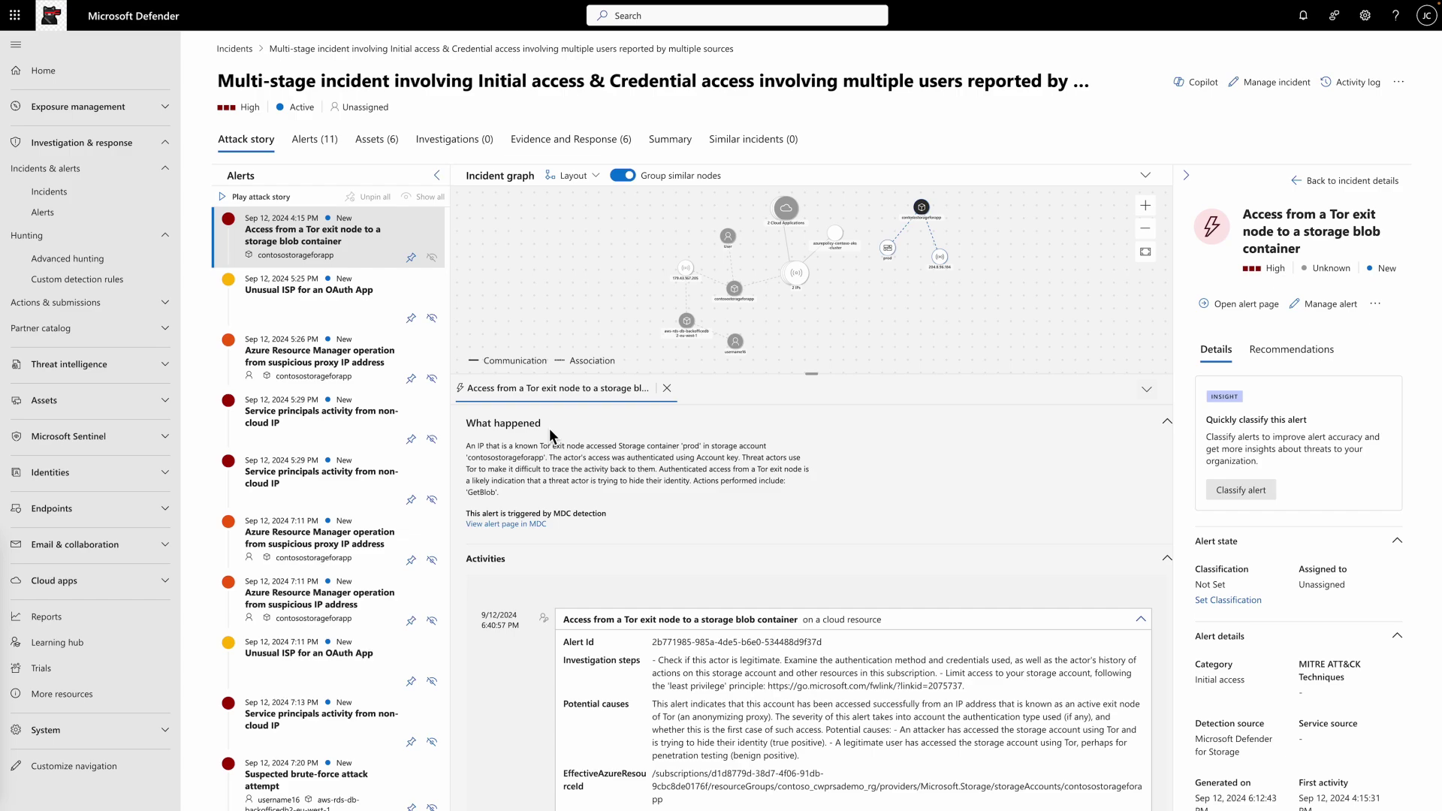
Step: View the 'Suspected brute-force attack attempt' alert and its 16 login attempts of evidence
{"action": "scroll", "coordinate": [342, 399], "scroll_direction": "down", "scroll_amount": 2}
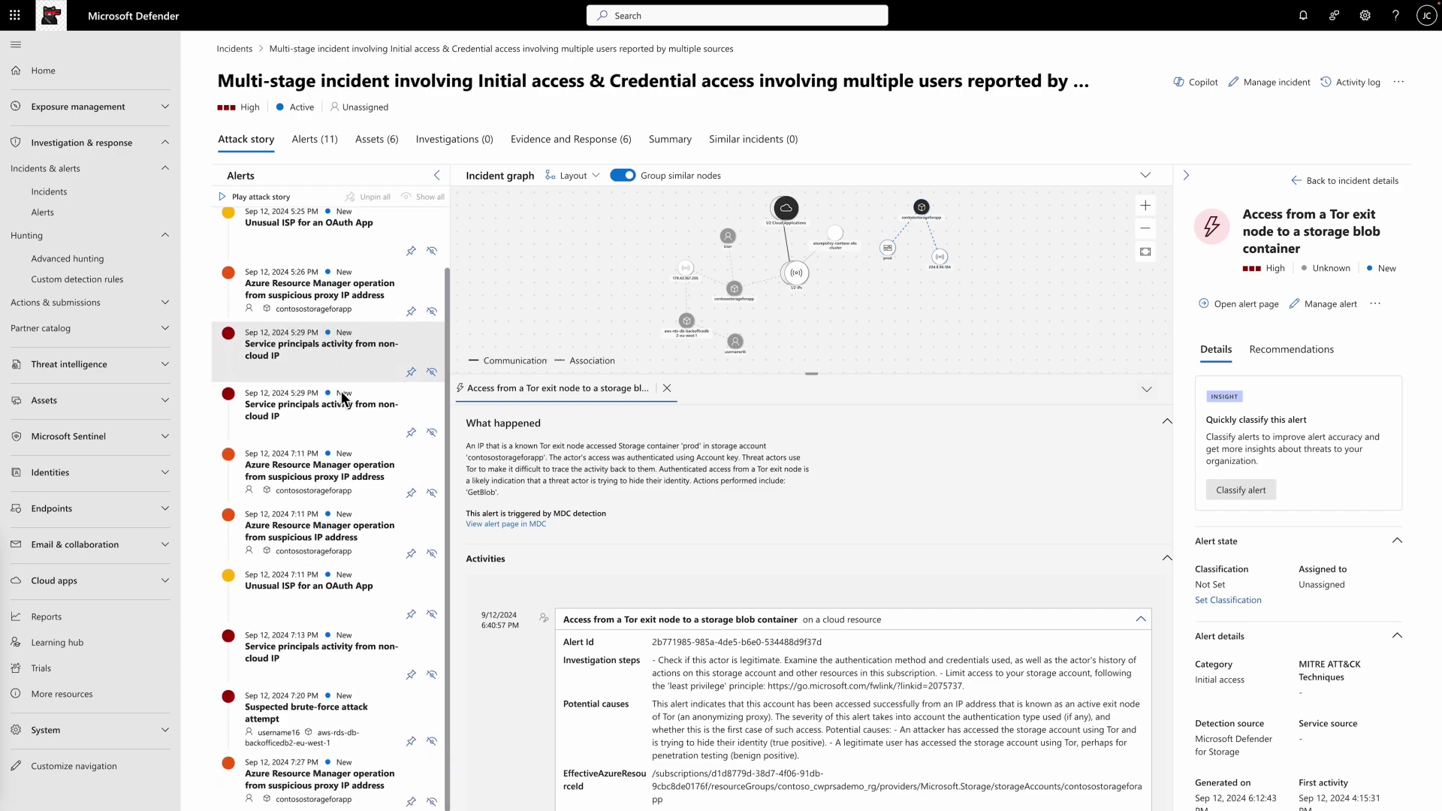
{"action": "left_click", "coordinate": [335, 718]}
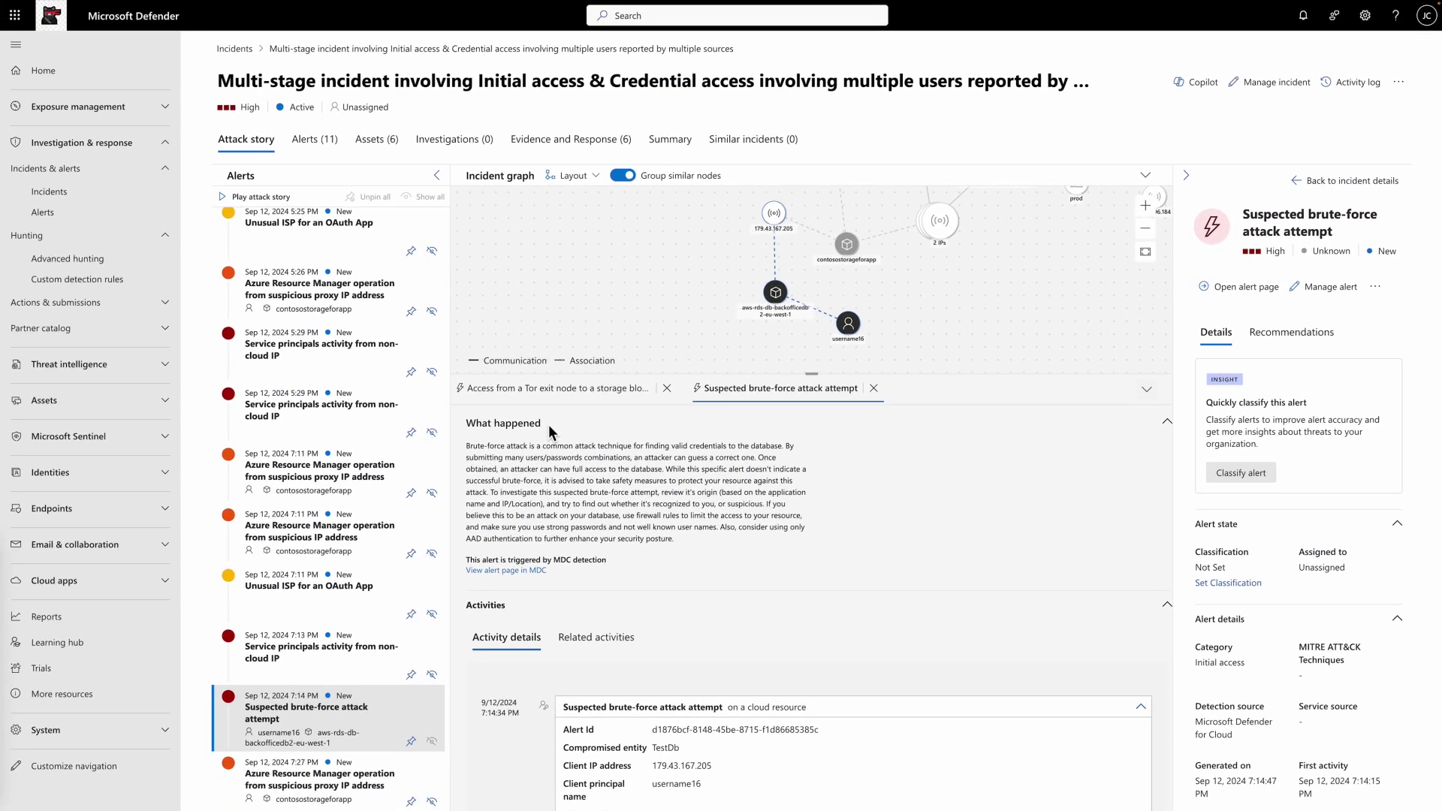
{"action": "left_click", "coordinate": [523, 573]}
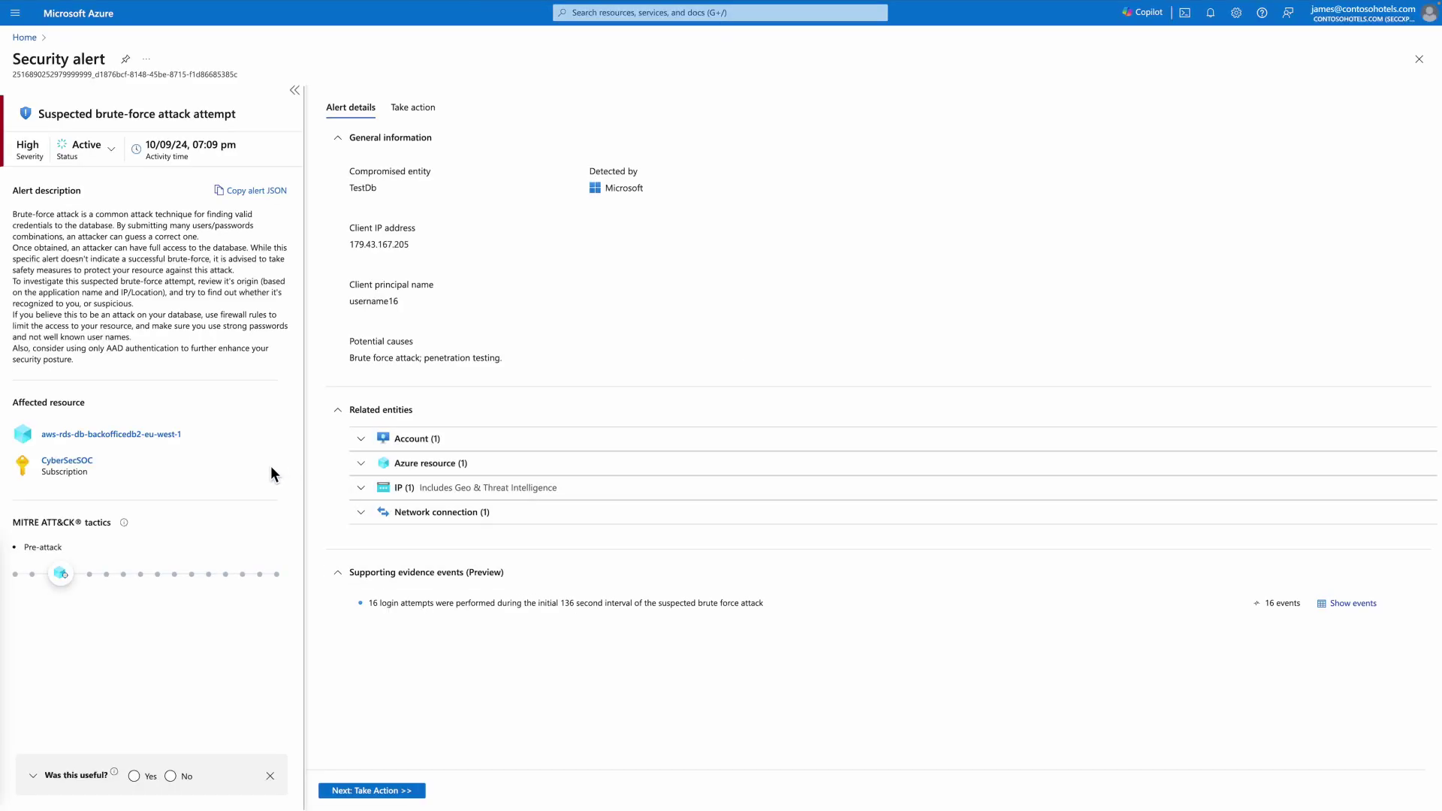
Step: Open the 'IAM authentication should be configured for RDS instances' recommendation for aws-rds-db-backofficedb2-eu-west-1
{"action": "left_click", "coordinate": [151, 435]}
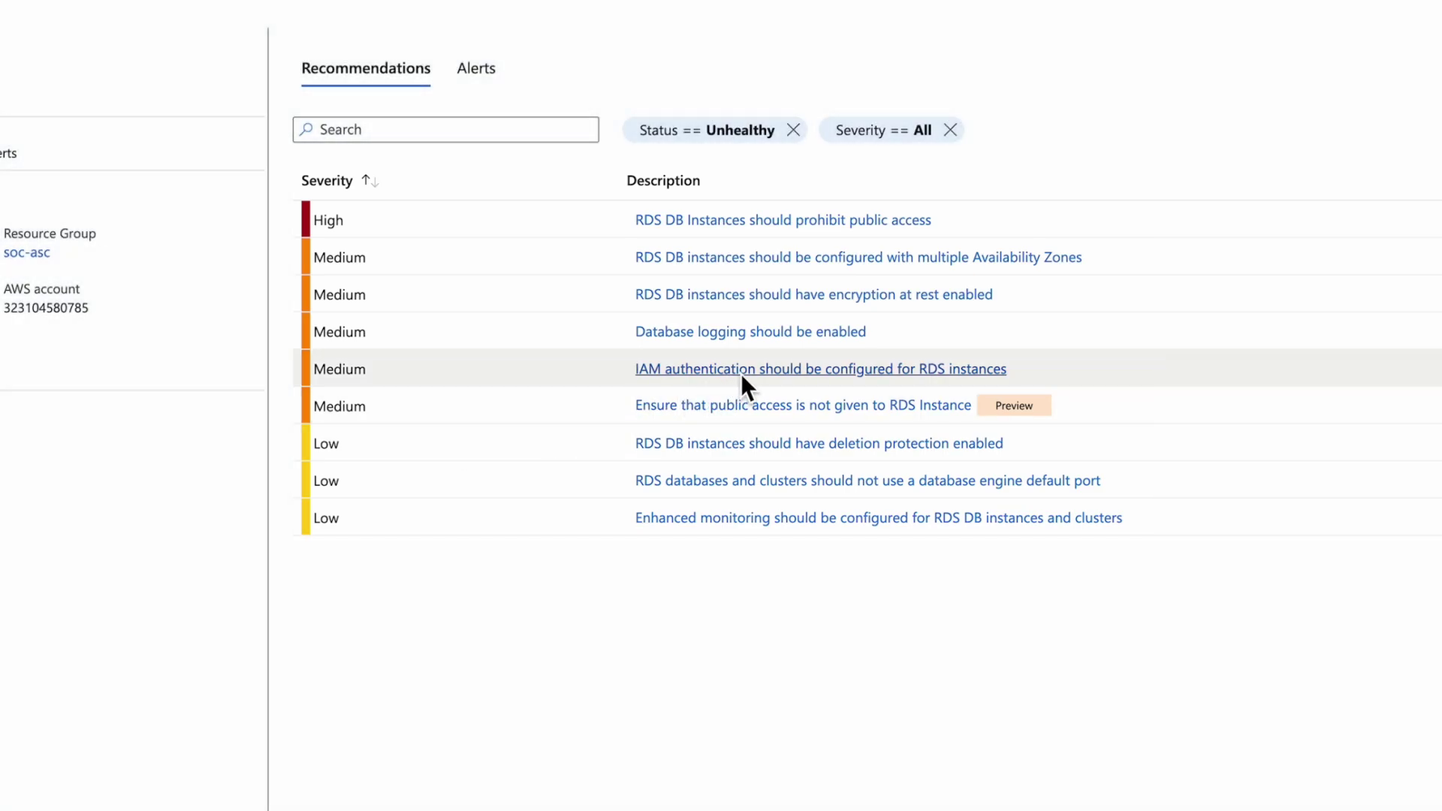
{"action": "left_click", "coordinate": [741, 374]}
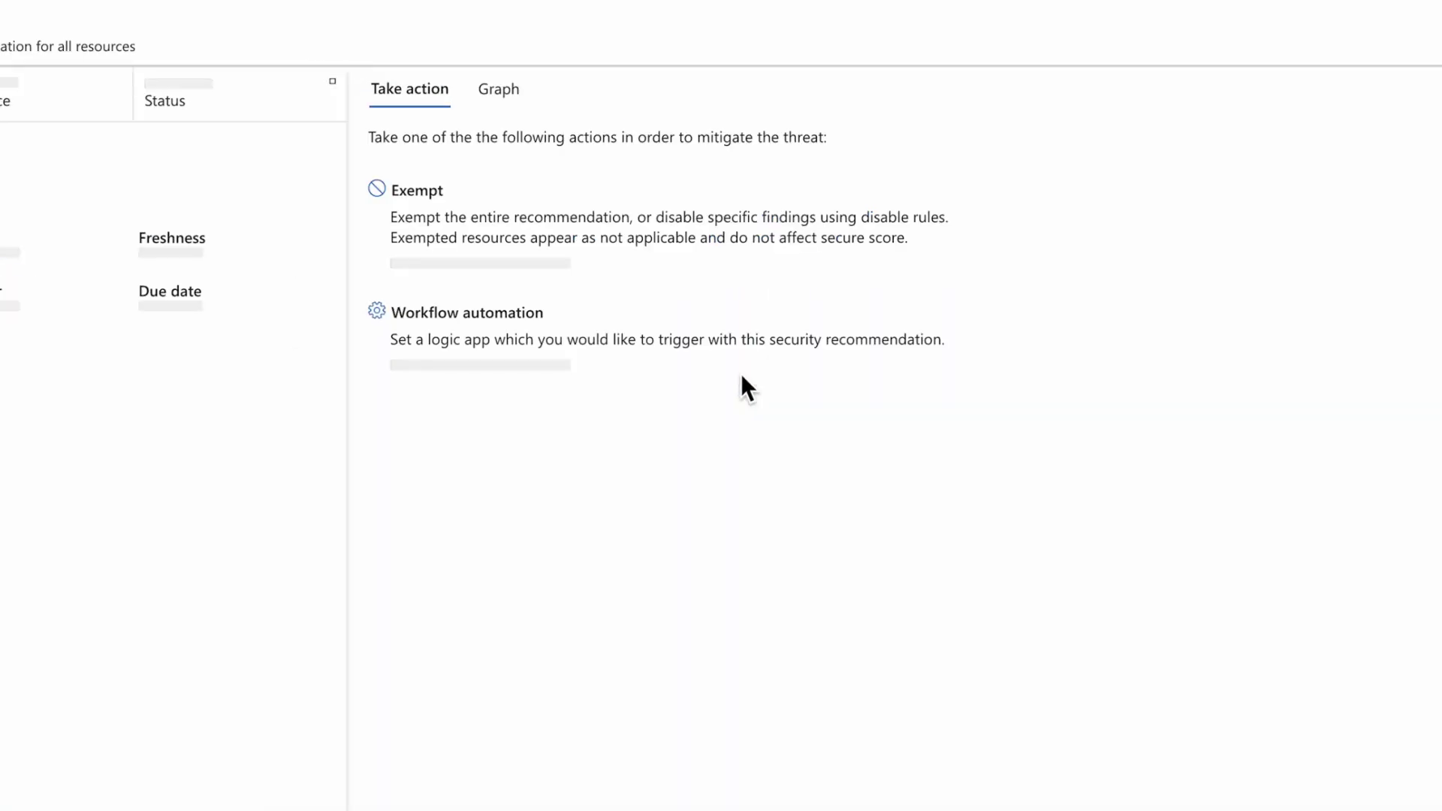